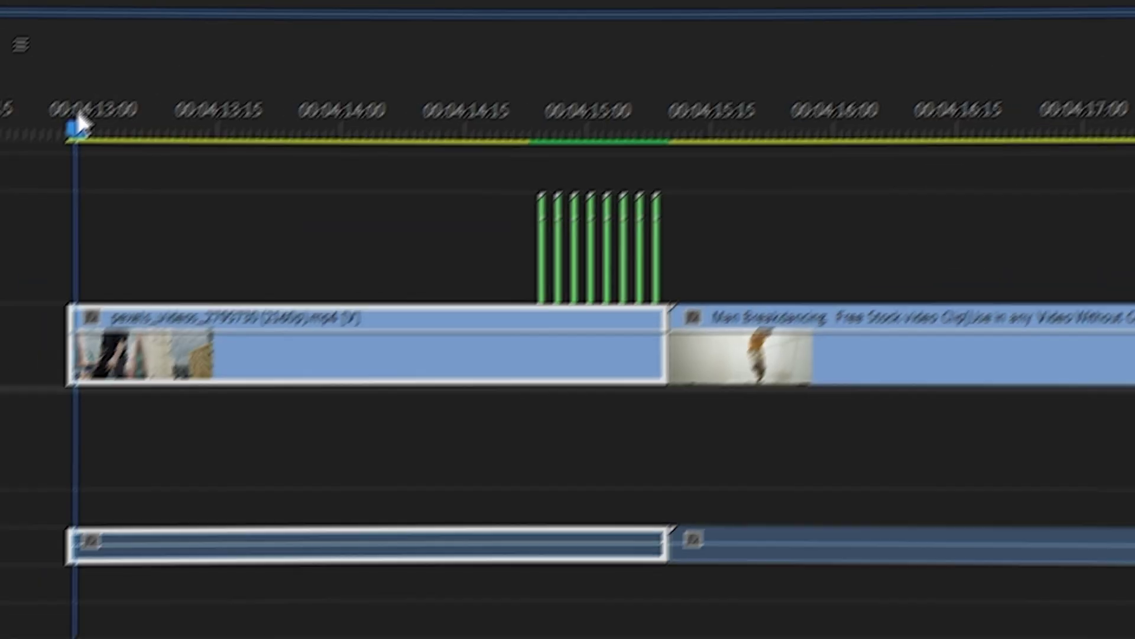
# Preview the cut between the clips and select the Man Breakdancing clip.
pyautogui.moveTo(80, 124)
pyautogui.mouseDown()
pyautogui.moveTo(514, 94)
pyautogui.moveTo(1021, 115)
pyautogui.mouseUp()
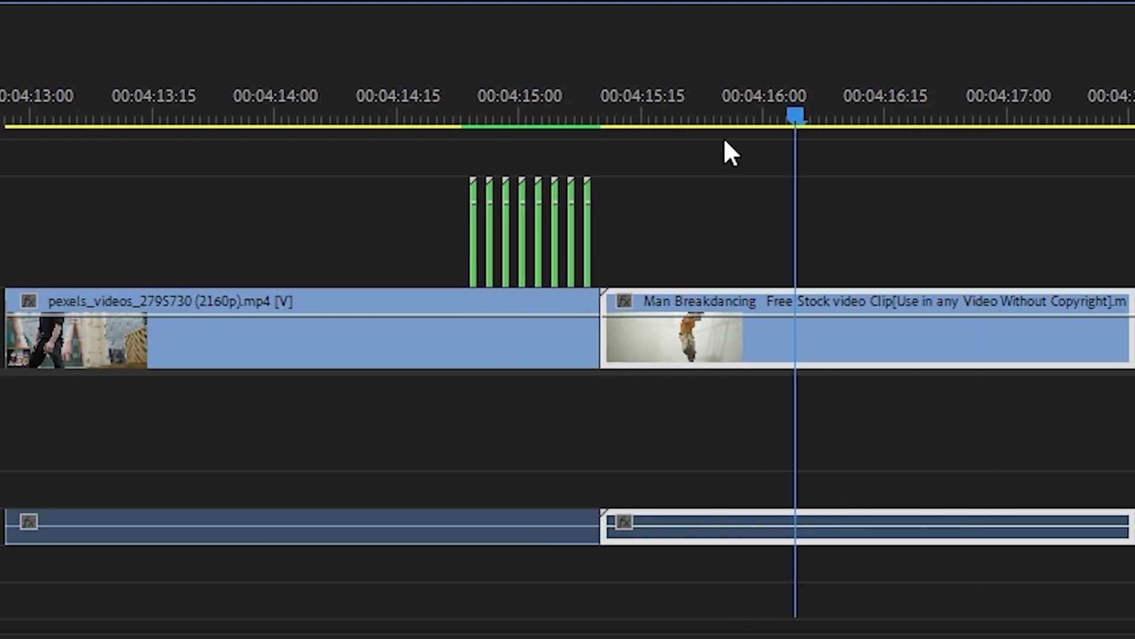
pyautogui.moveTo(723, 134)
pyautogui.mouseDown()
pyautogui.moveTo(466, 133)
pyautogui.moveTo(49, 165)
pyautogui.mouseUp()
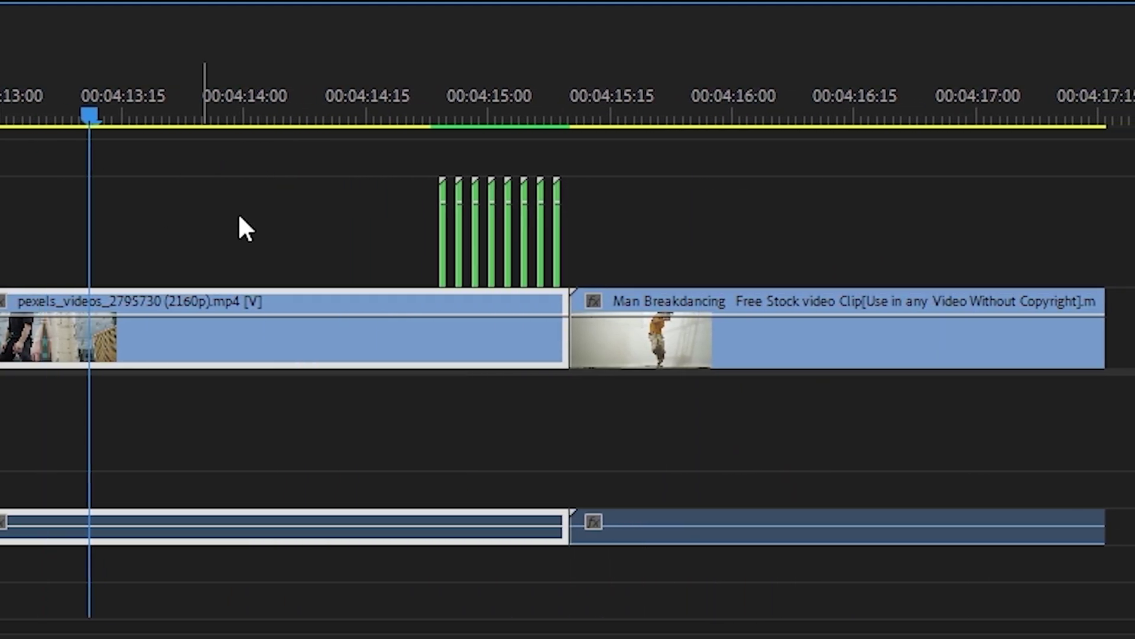
pyautogui.press('space')
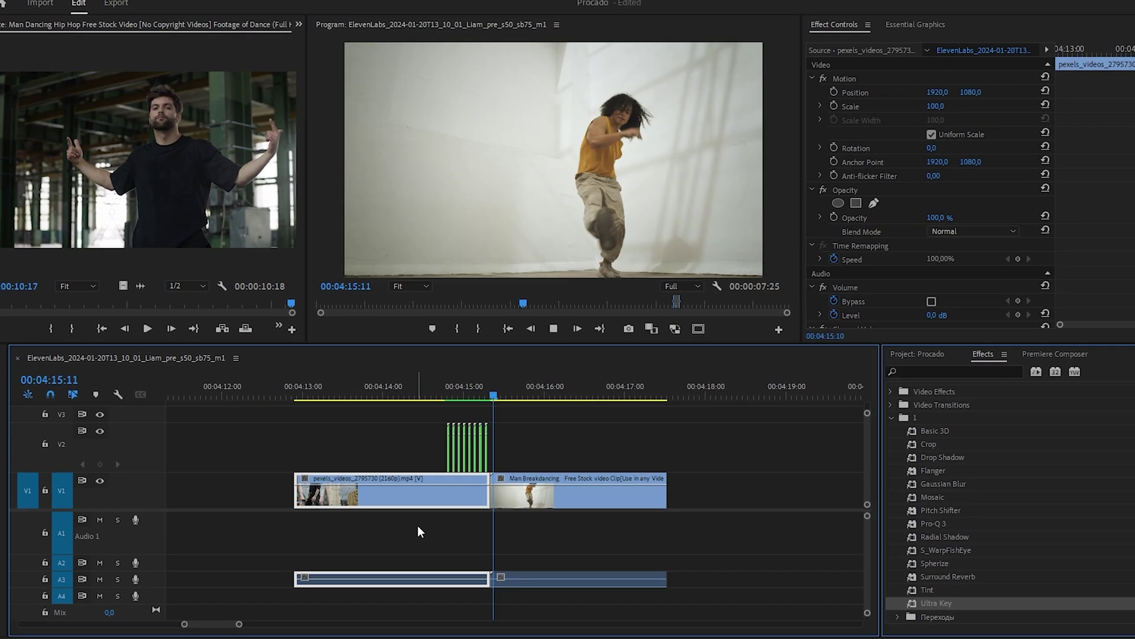
pyautogui.click(519, 497)
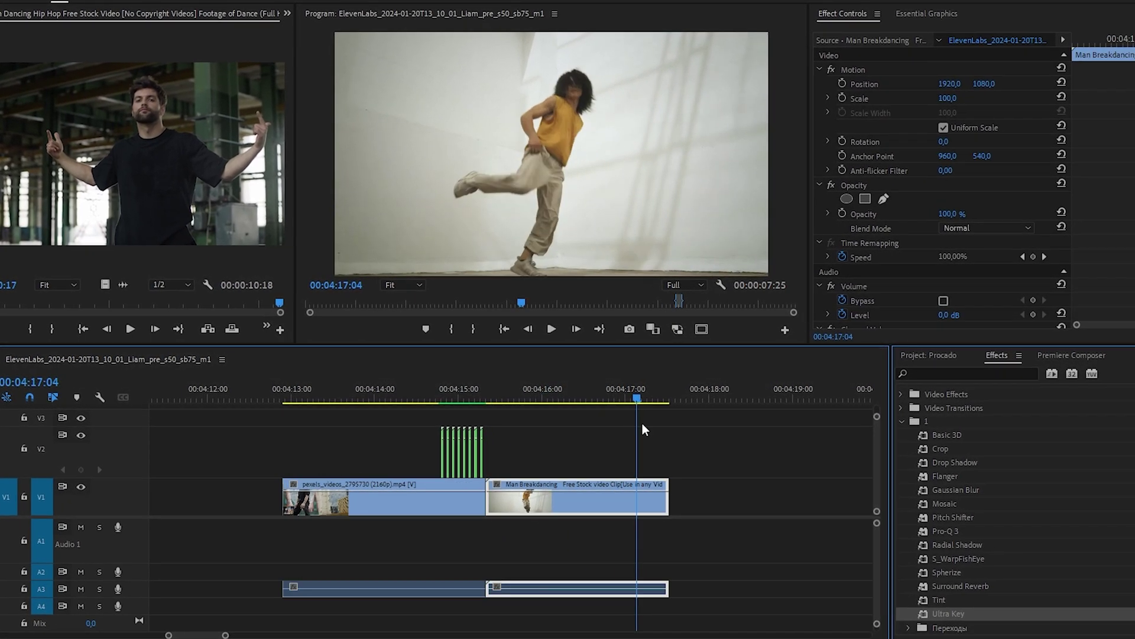
pyautogui.press('Right')
pyautogui.press('Right')
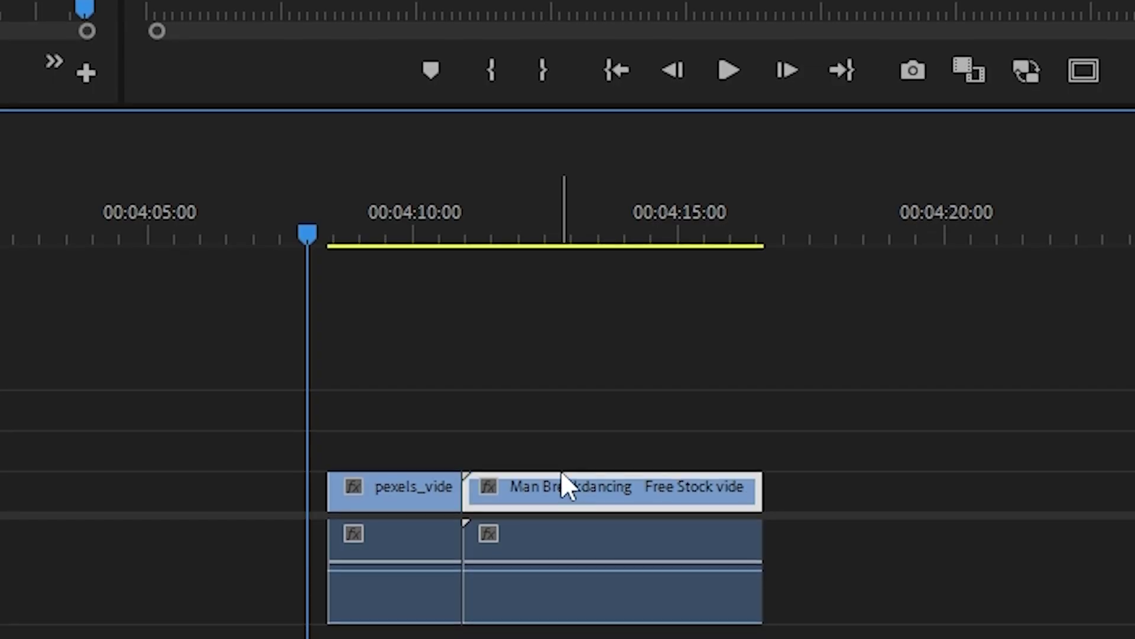
# Copy the breakdancing clip to V2 as a frame hold, slid earlier before the cut.
pyautogui.moveTo(561, 486); pyautogui.dragTo(573, 439)
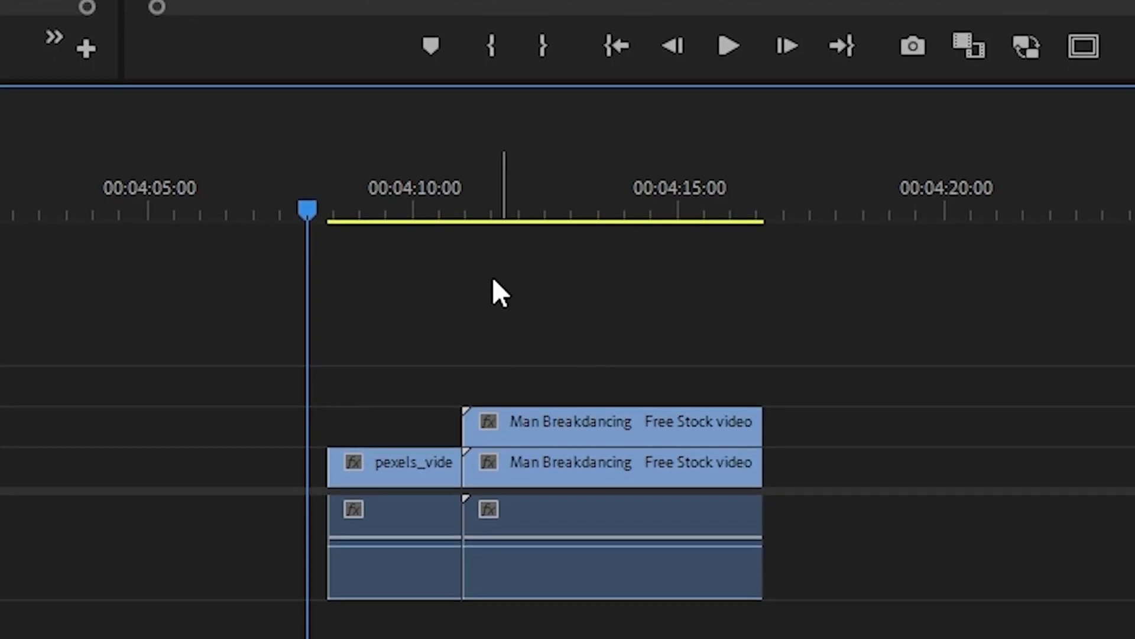
pyautogui.click(462, 200)
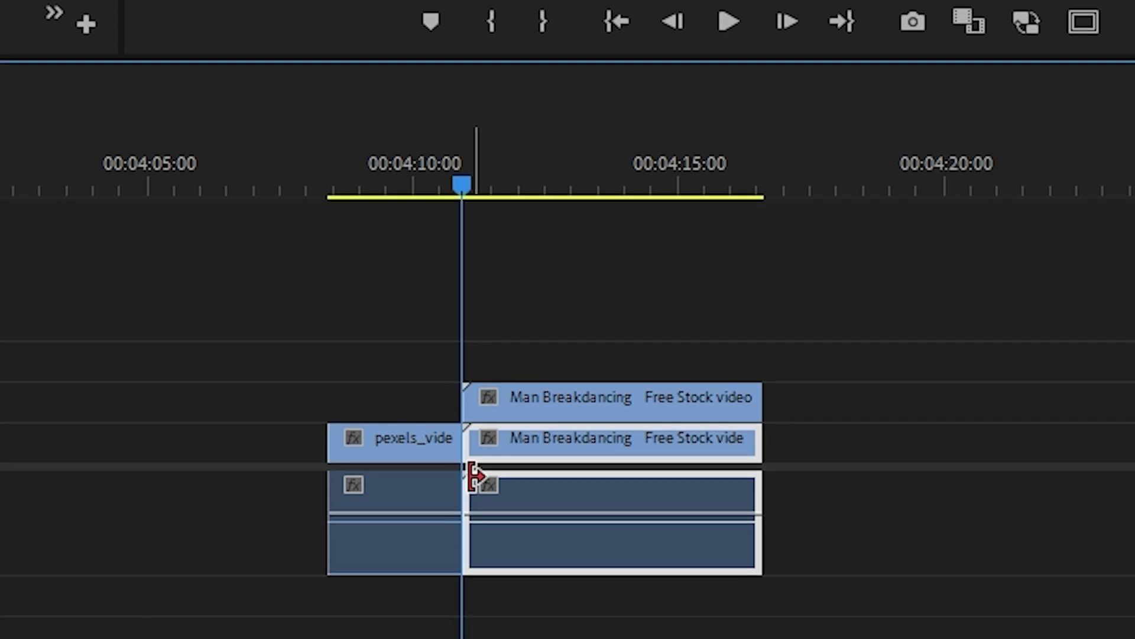
pyautogui.rightClick(477, 479)
pyautogui.press('Escape')
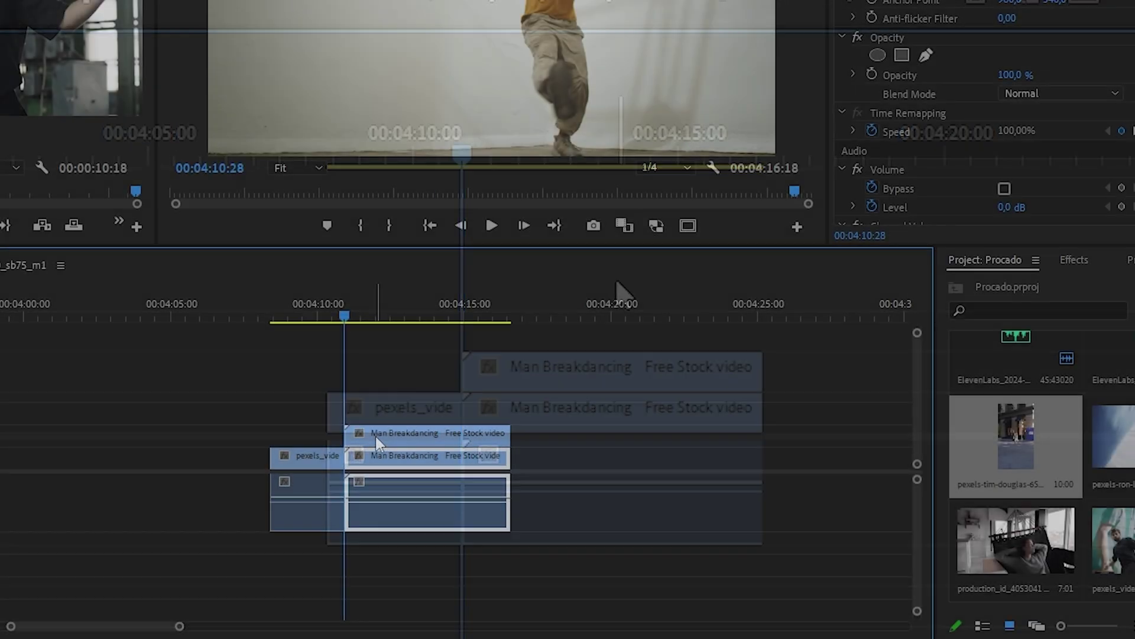
pyautogui.rightClick(473, 372)
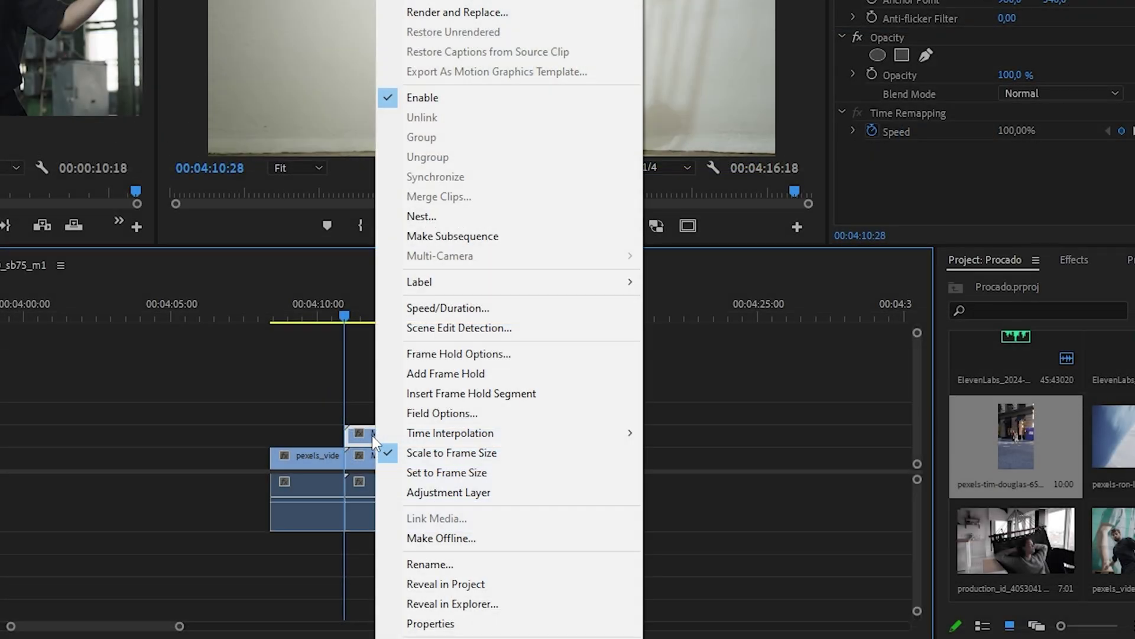
pyautogui.click(430, 379)
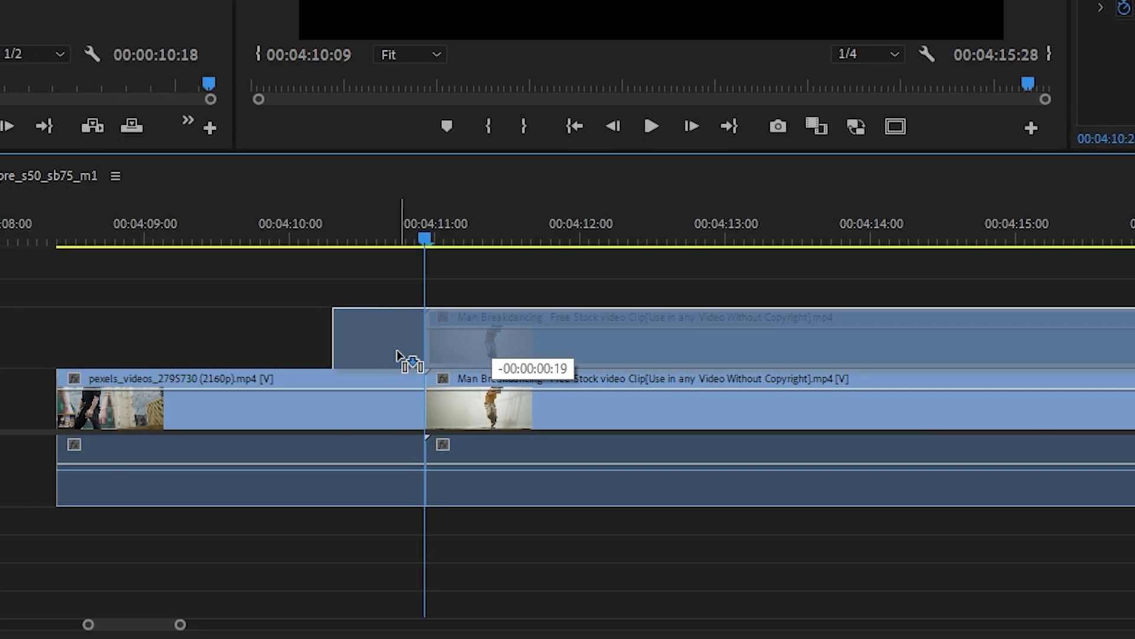
pyautogui.moveTo(406, 359); pyautogui.dragTo(422, 342)
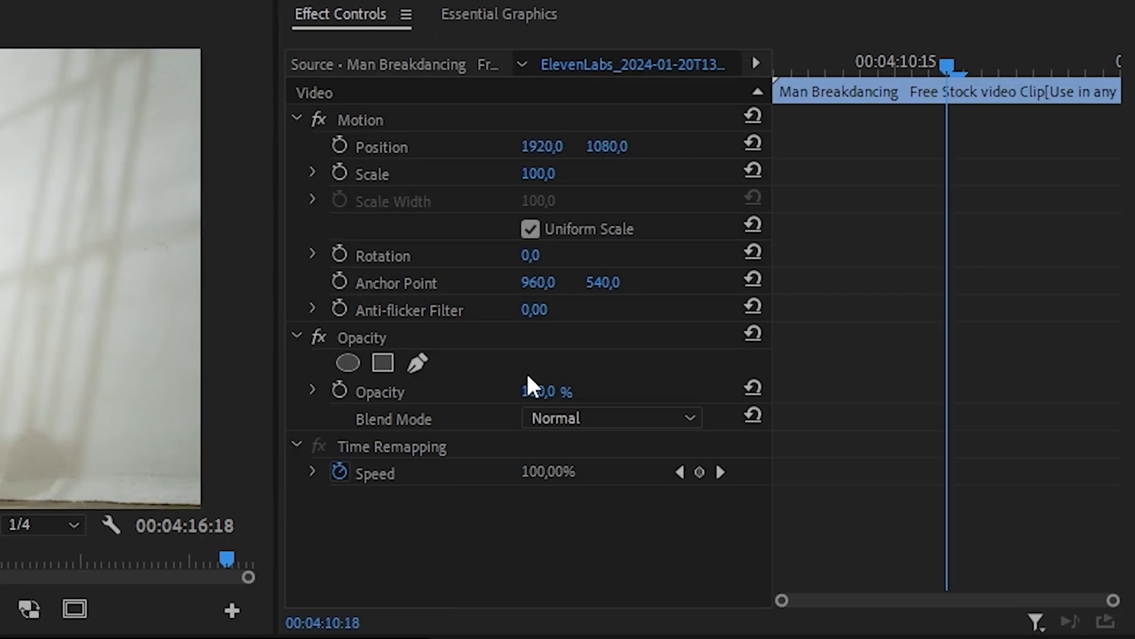
# Trace a closed pen mask around the breakdancer, from his foot up his body.
pyautogui.click(417, 364)
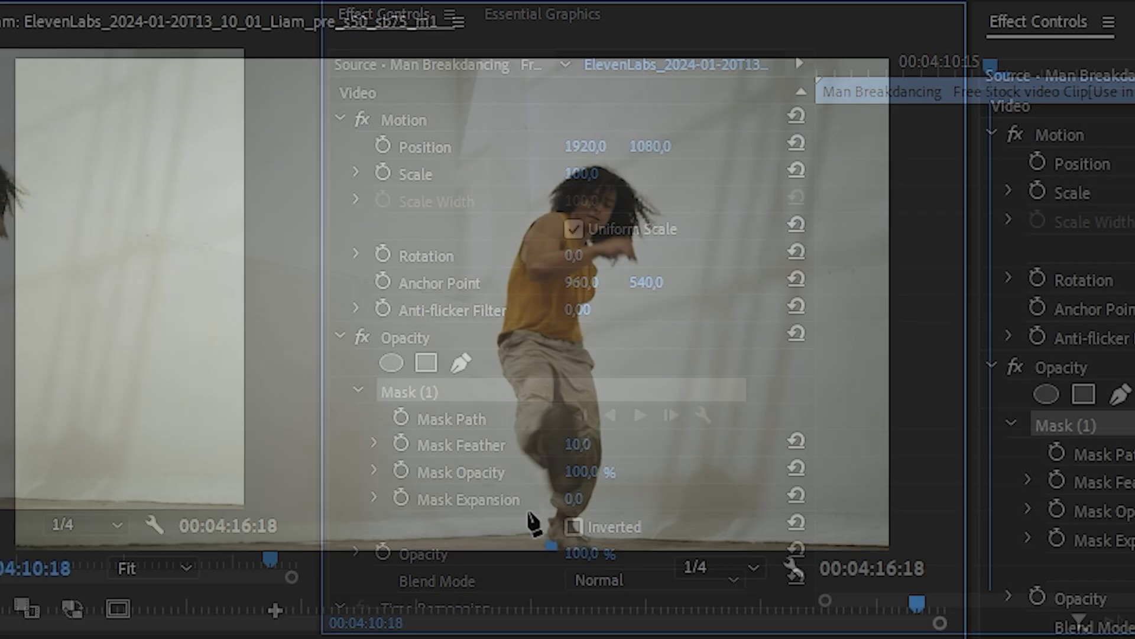
pyautogui.click(533, 515)
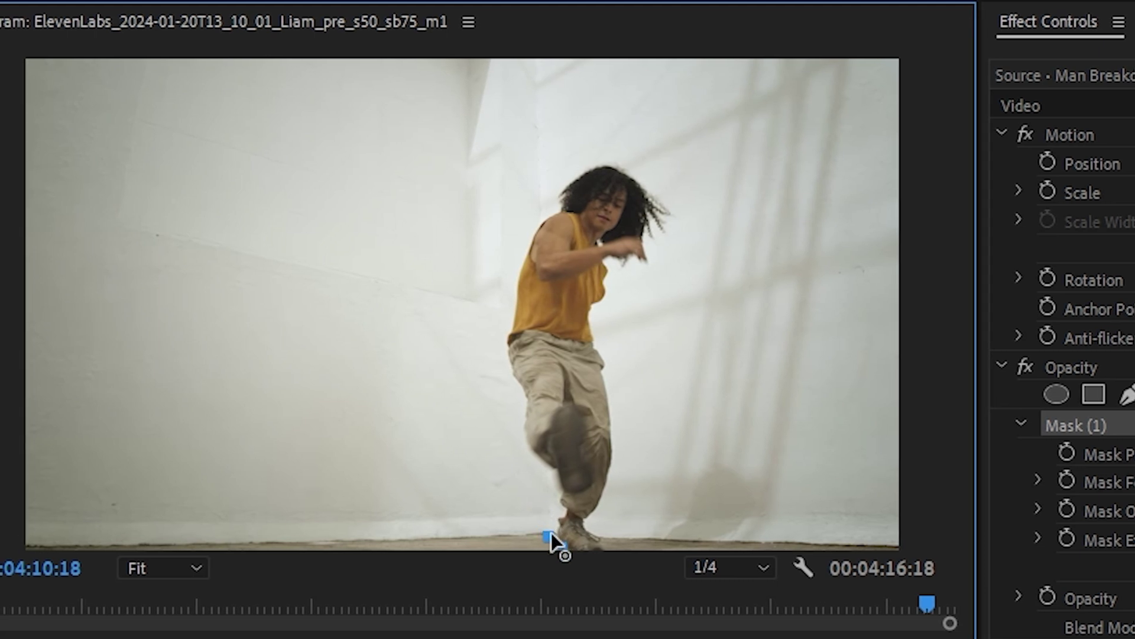
pyautogui.click(557, 486)
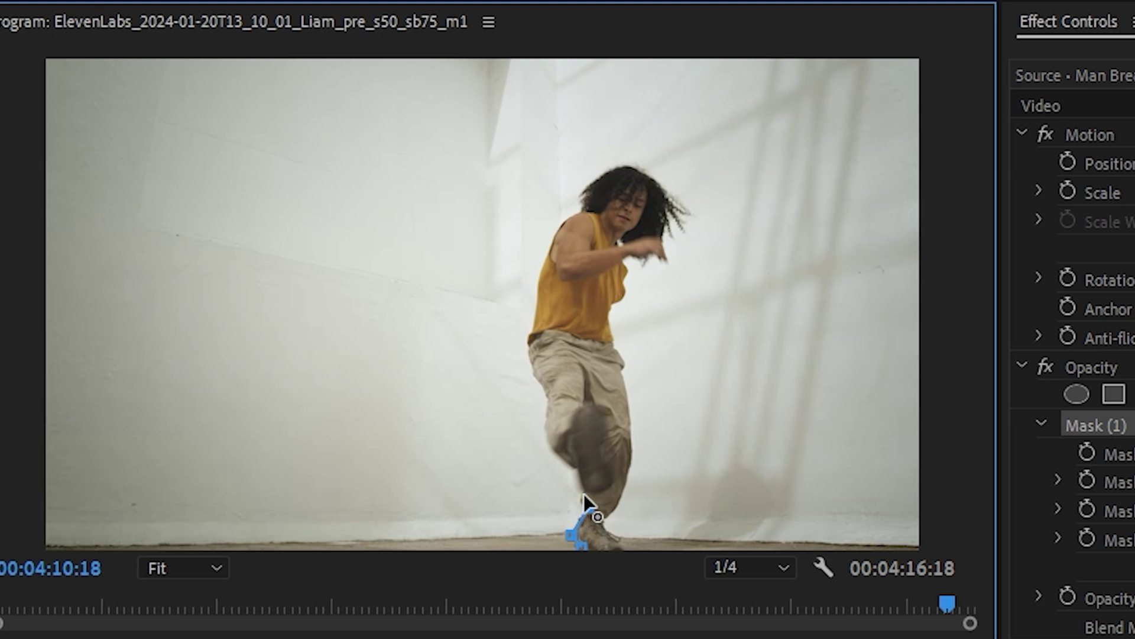
pyautogui.click(572, 476)
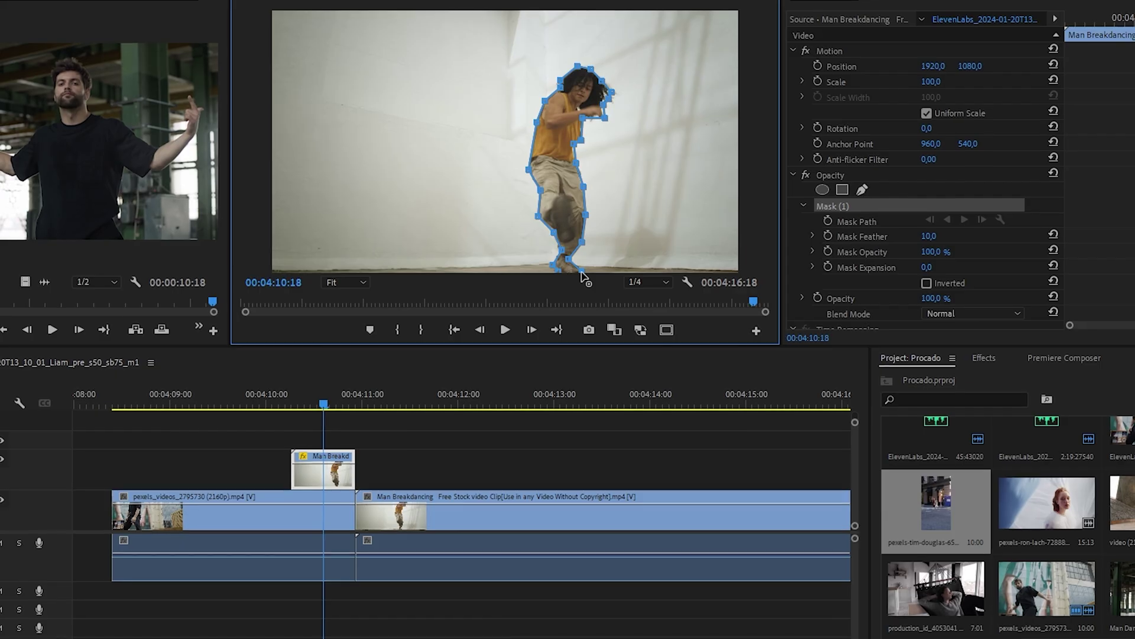
pyautogui.click(561, 269)
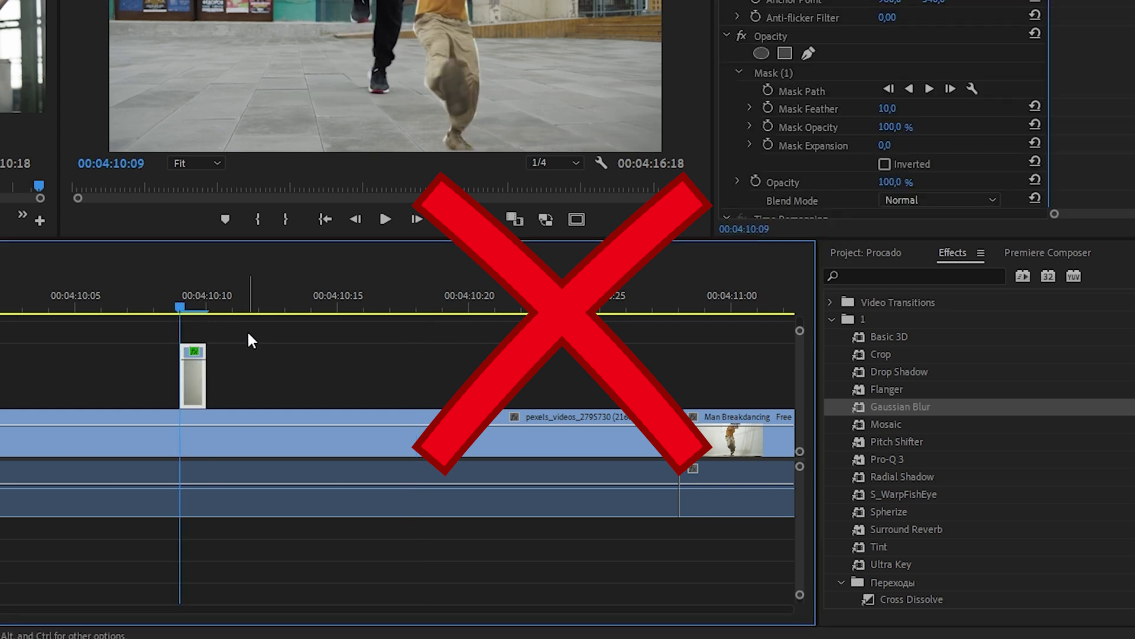
# Nest the masked frozen clip, trim it to one frame, and preview the flicker.
pyautogui.rightClick(192, 373)
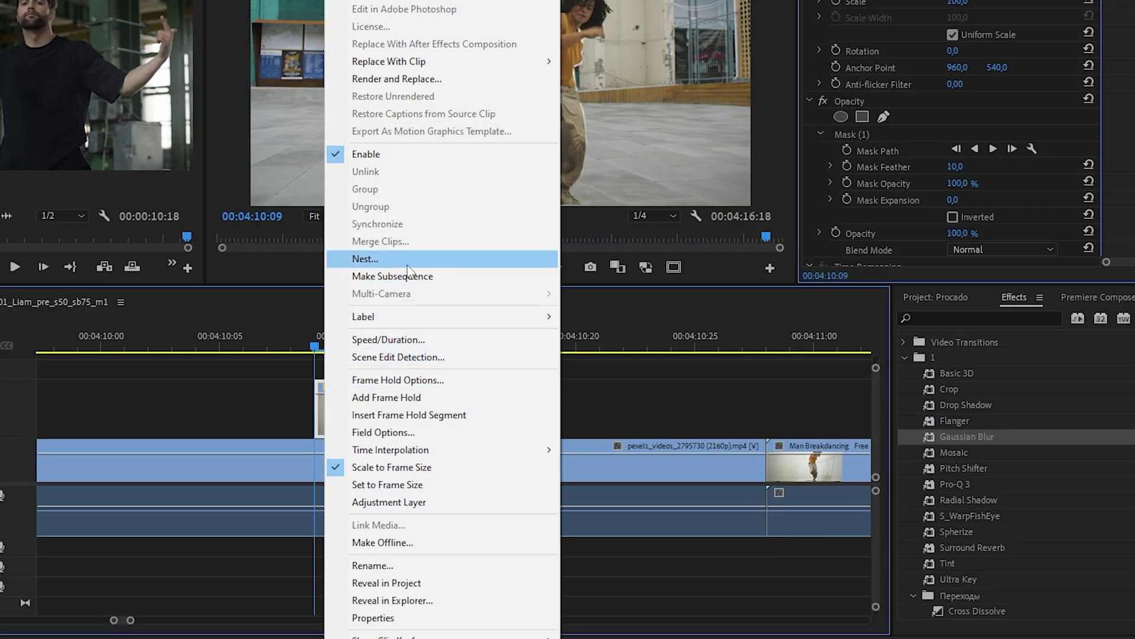
pyautogui.click(408, 261)
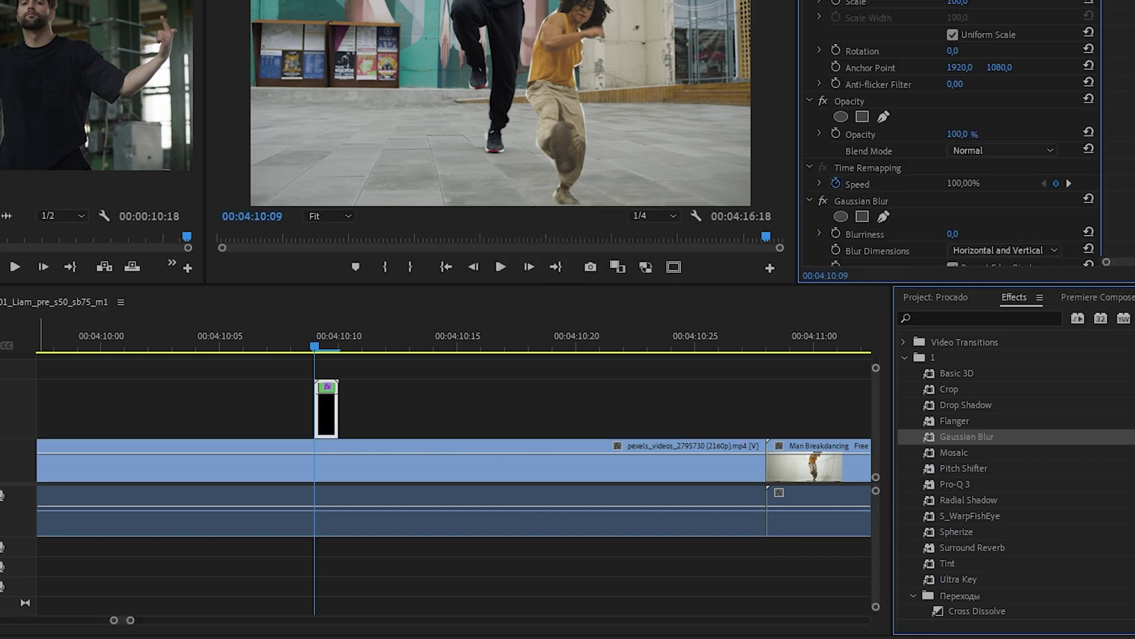
pyautogui.press('Right')
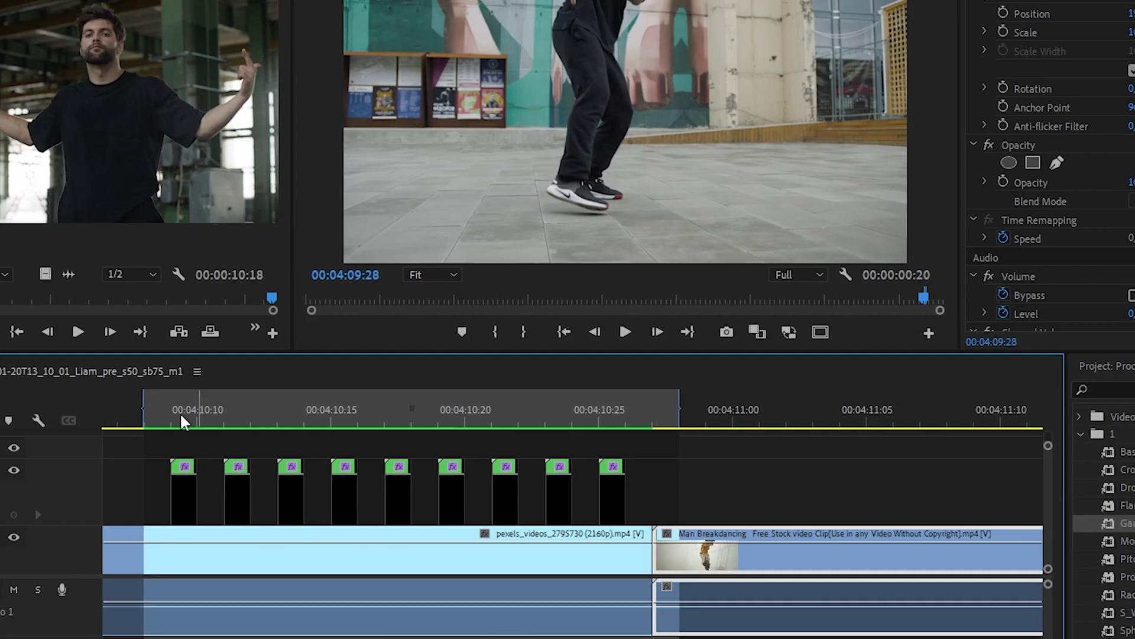
pyautogui.press('space')
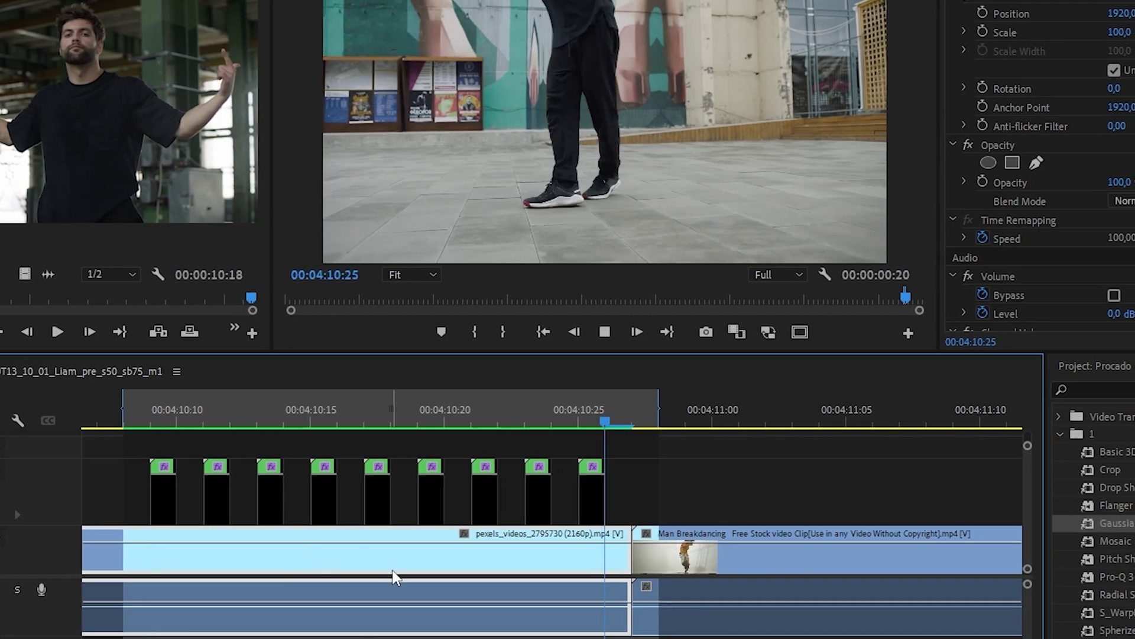
pyautogui.press('space')
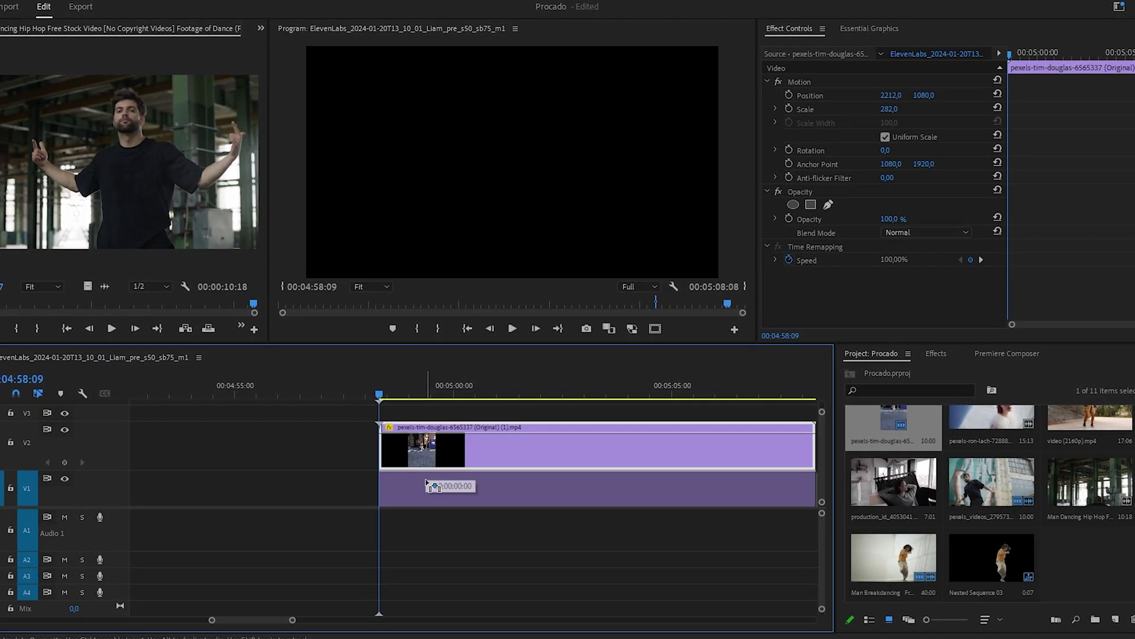
# Select the lower street-crossing clip and start a pen mask on it.
pyautogui.click(533, 491)
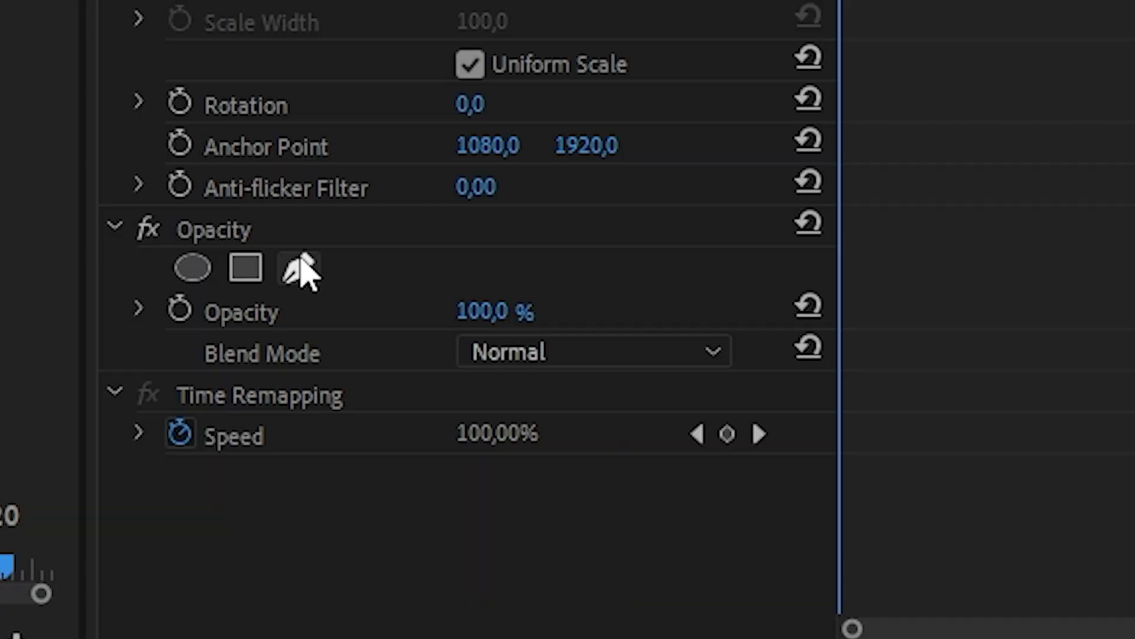
pyautogui.click(835, 201)
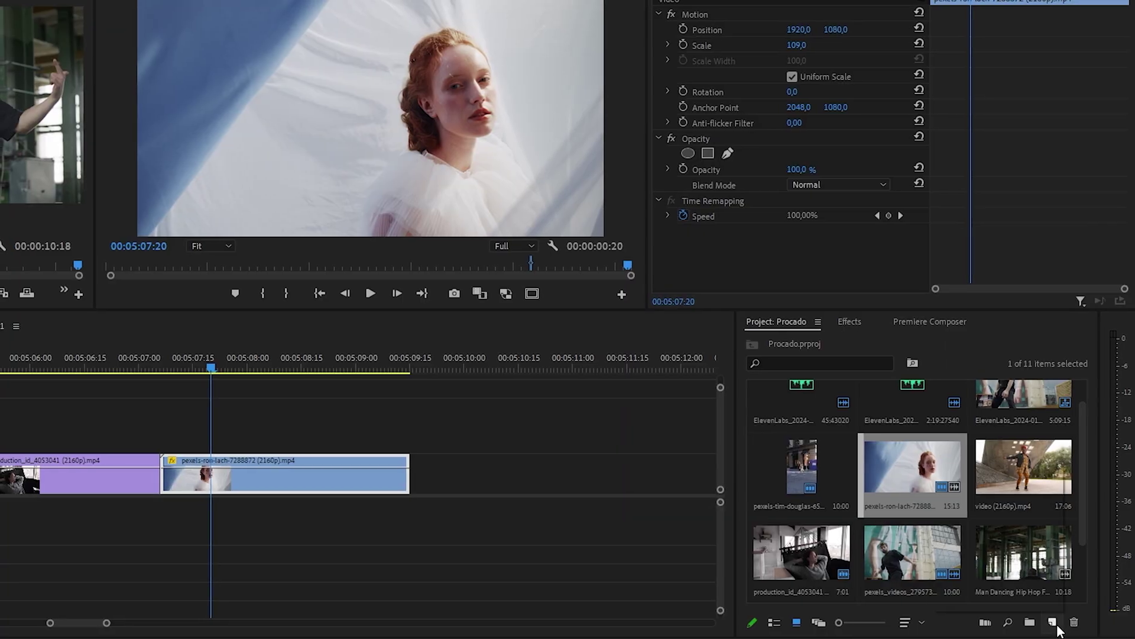
# Create an adjustment layer with default settings and expand Lumetri Color's Light settings.
pyautogui.click(1053, 621)
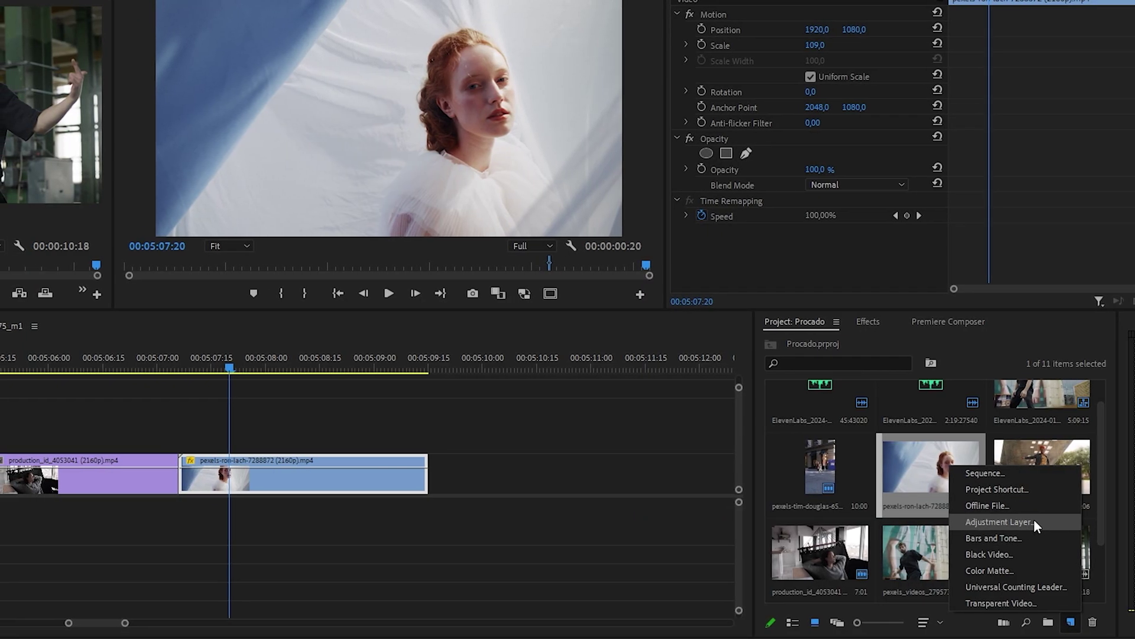
pyautogui.click(1034, 520)
pyautogui.click(479, 323)
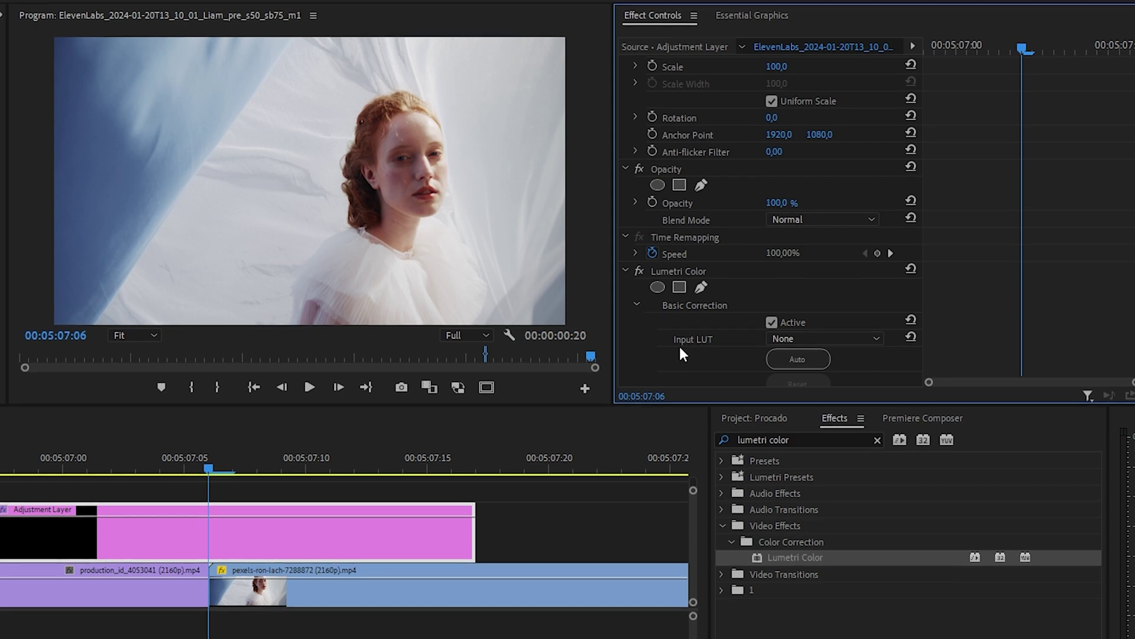
pyautogui.scroll(-3, 682, 353)
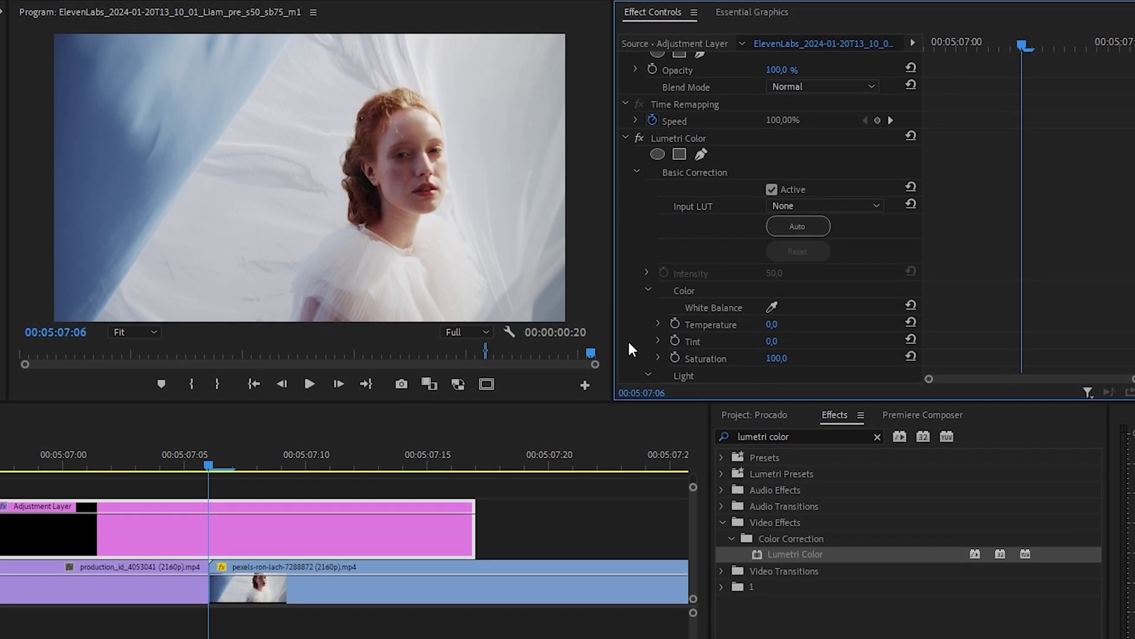
pyautogui.scroll(-3, 631, 340)
pyautogui.click(211, 470)
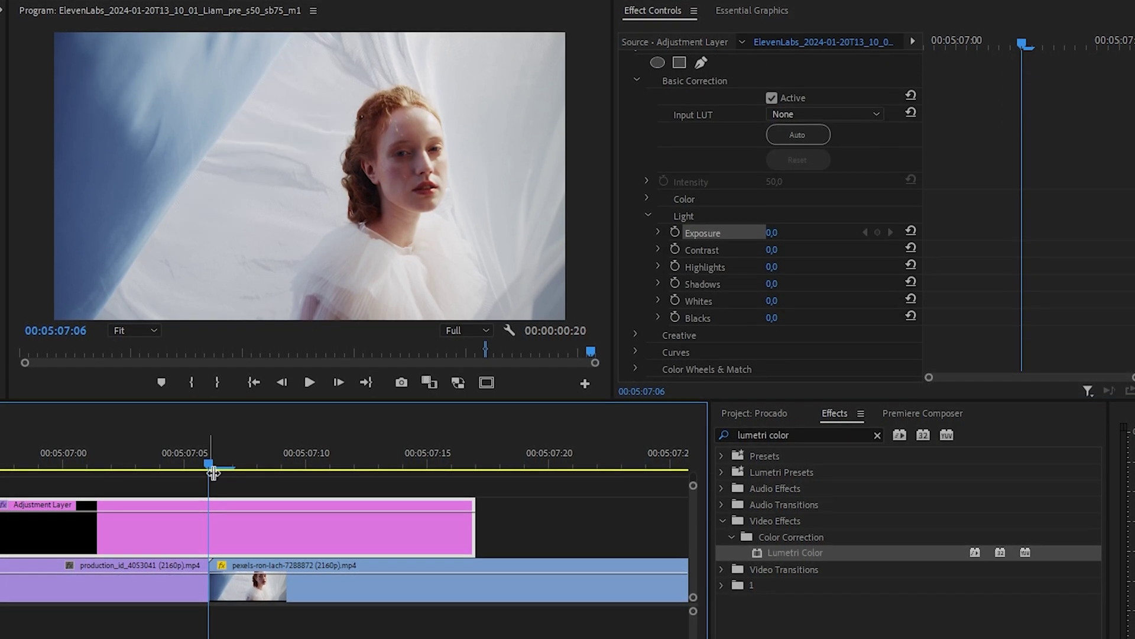
# Keyframe Exposure at 7, with 0 at an earlier frame (05:07:01) and a later one.
pyautogui.click(675, 232)
pyautogui.moveTo(772, 233); pyautogui.dragTo(852, 233)
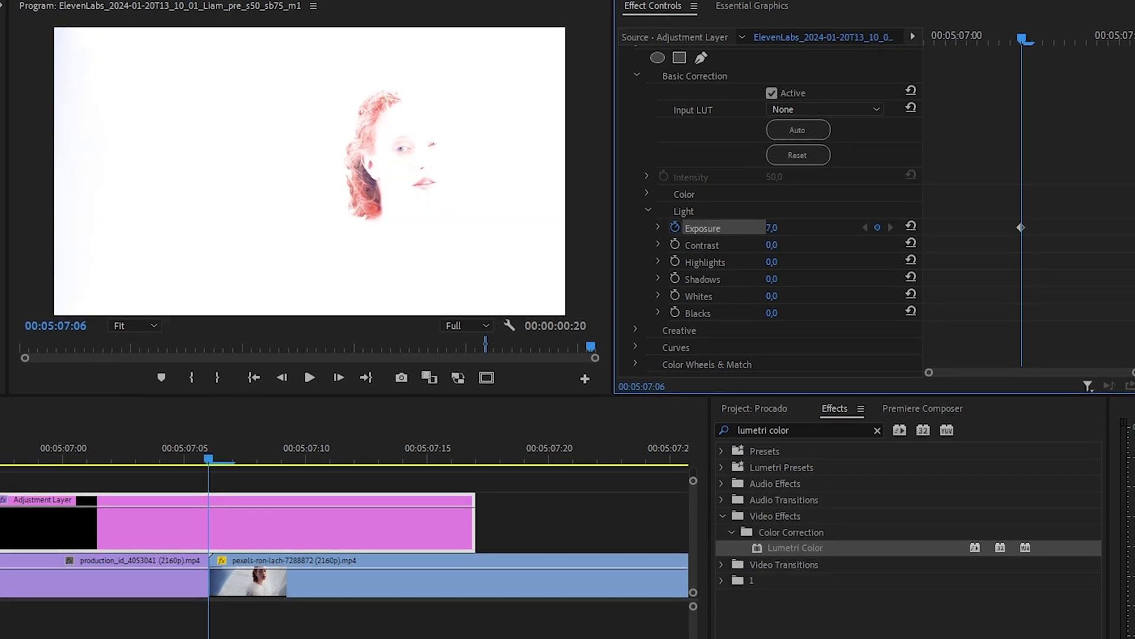
pyautogui.moveTo(204, 448); pyautogui.dragTo(89, 446)
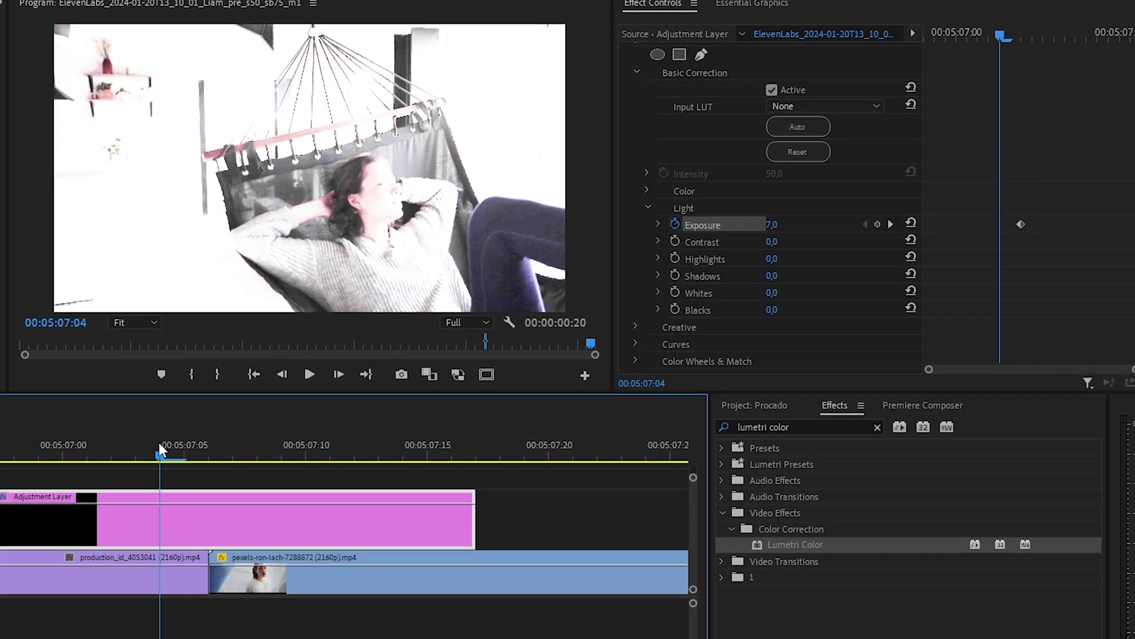
pyautogui.click(910, 220)
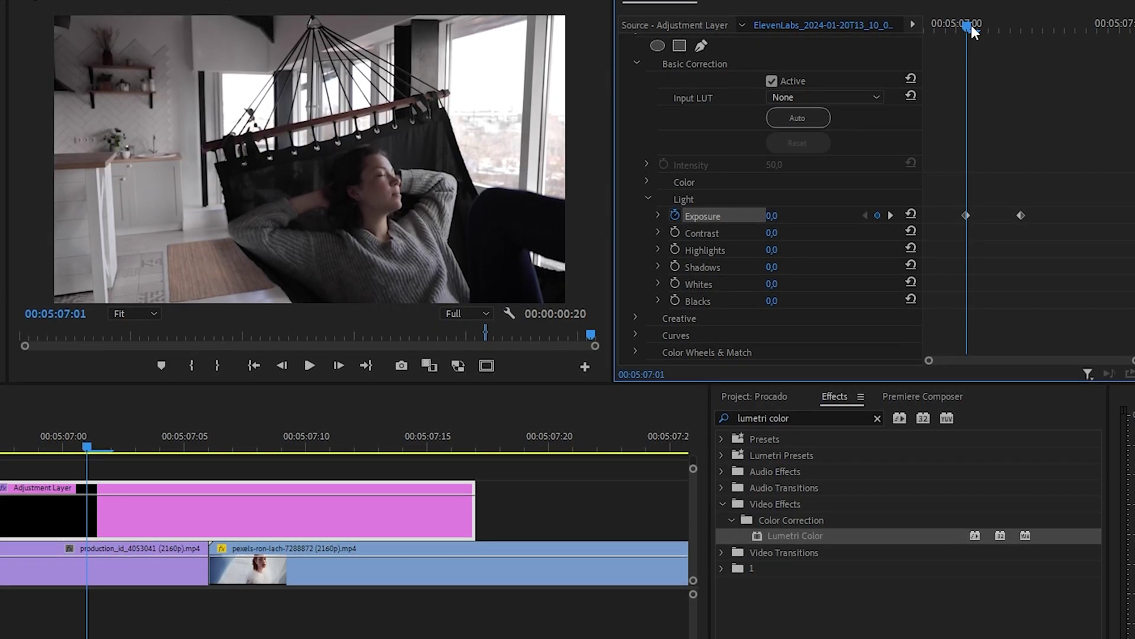
pyautogui.moveTo(969, 27); pyautogui.dragTo(1049, 35)
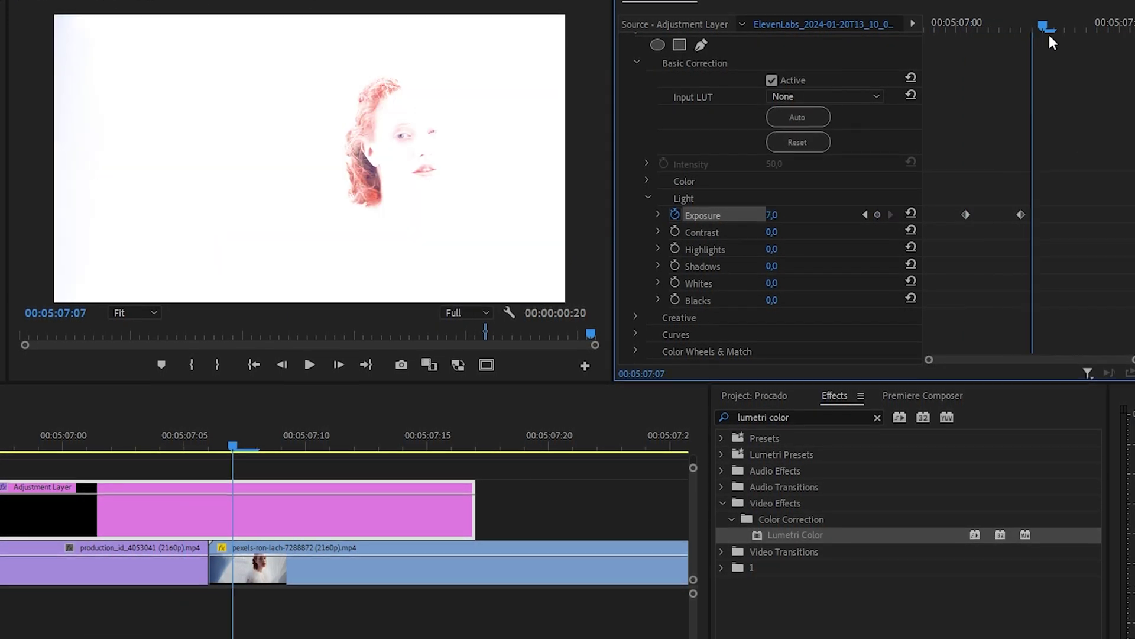
pyautogui.click(911, 211)
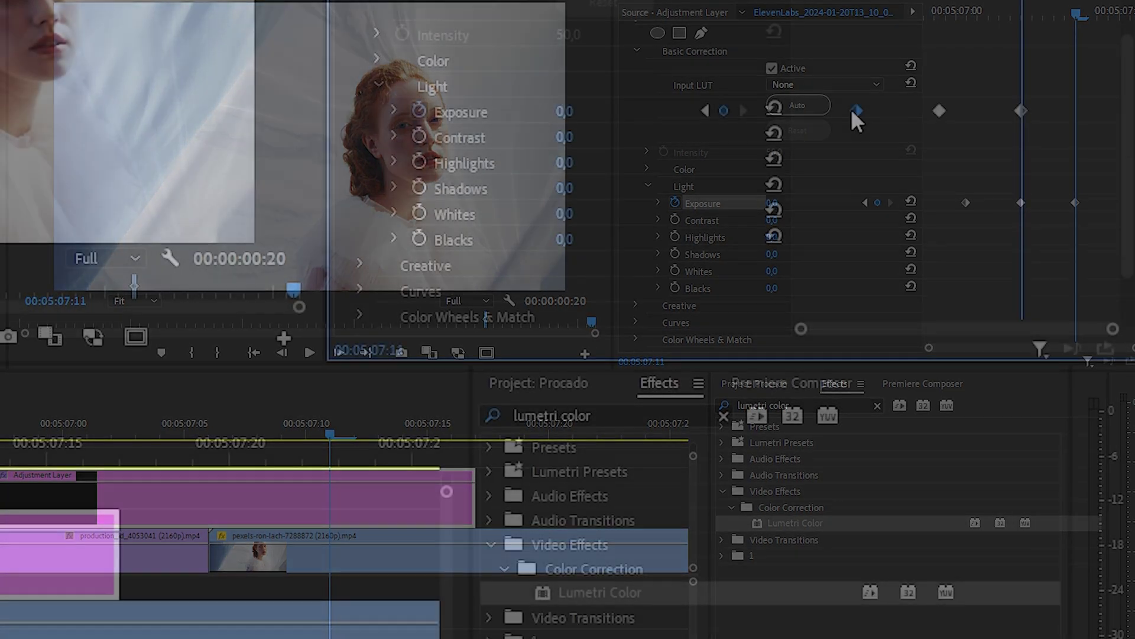
# Apply Ease Out to the first Exposure keyframe and Ease In to the last.
pyautogui.rightClick(966, 203)
pyautogui.click(916, 486)
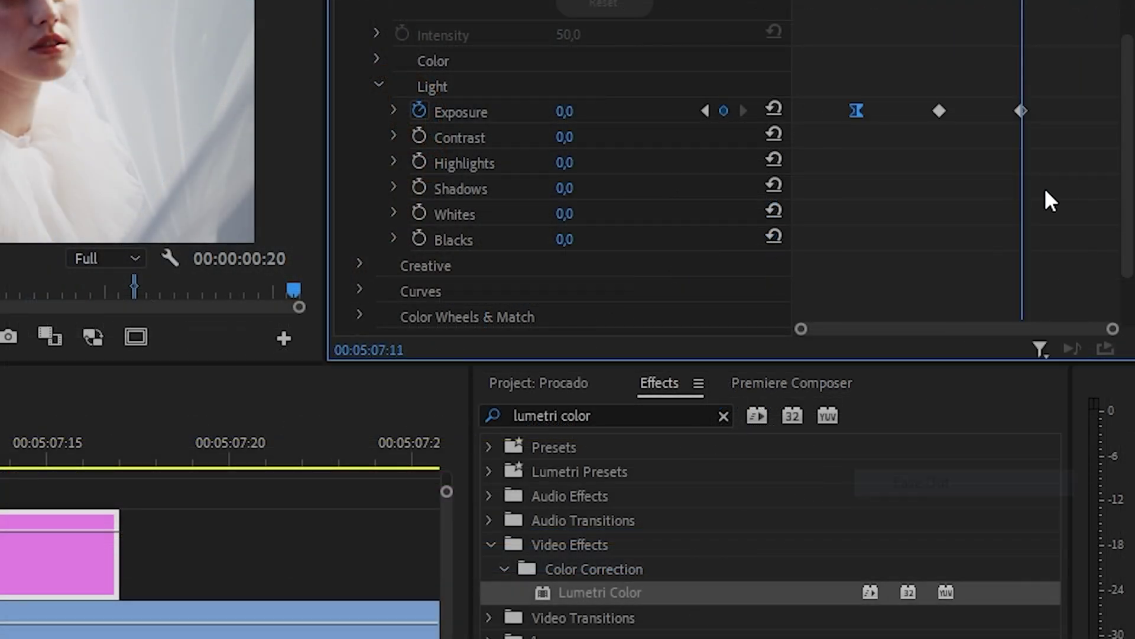
pyautogui.rightClick(1025, 111)
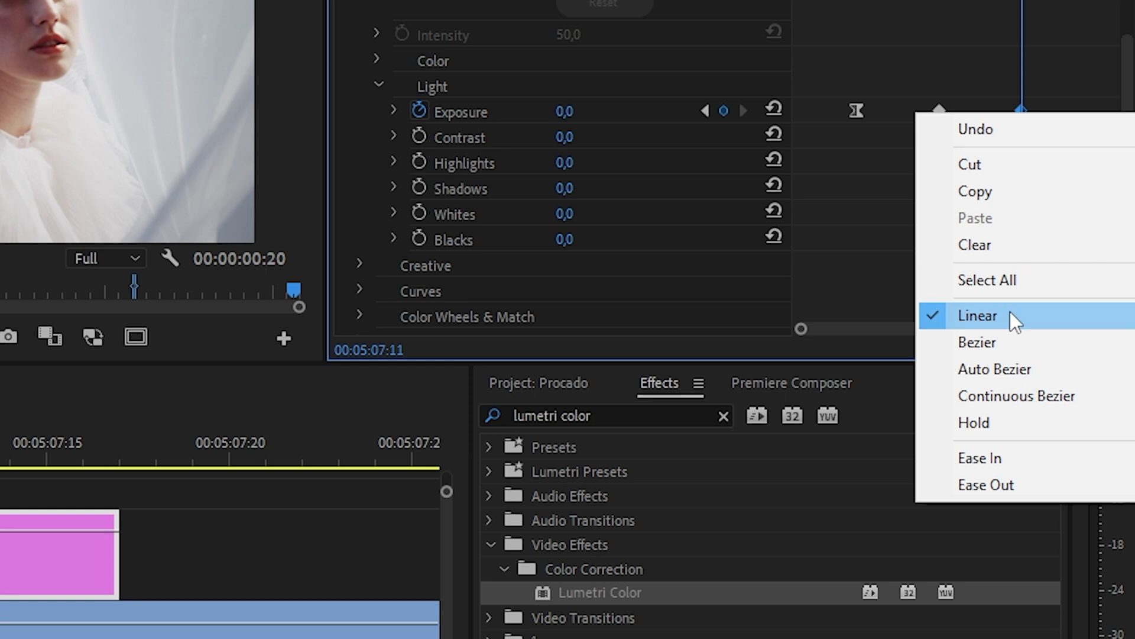
pyautogui.click(994, 458)
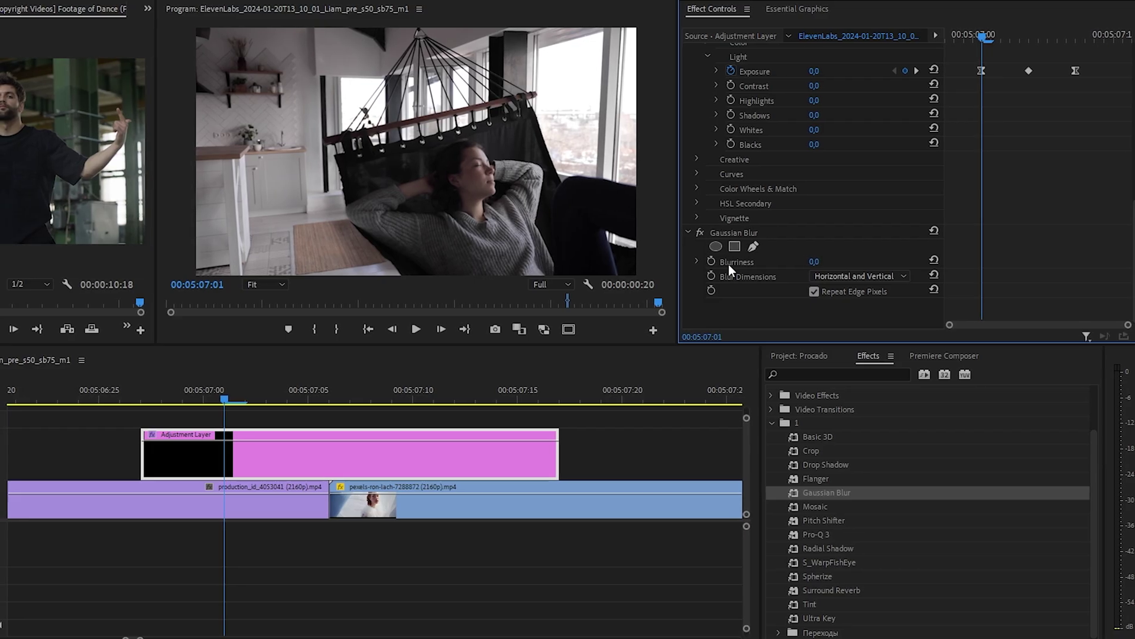
# Keyframe Blurriness at 0, then 254 at 05:07:06, then 0 at 05:07:11.
pyautogui.click(712, 260)
pyautogui.click(1029, 33)
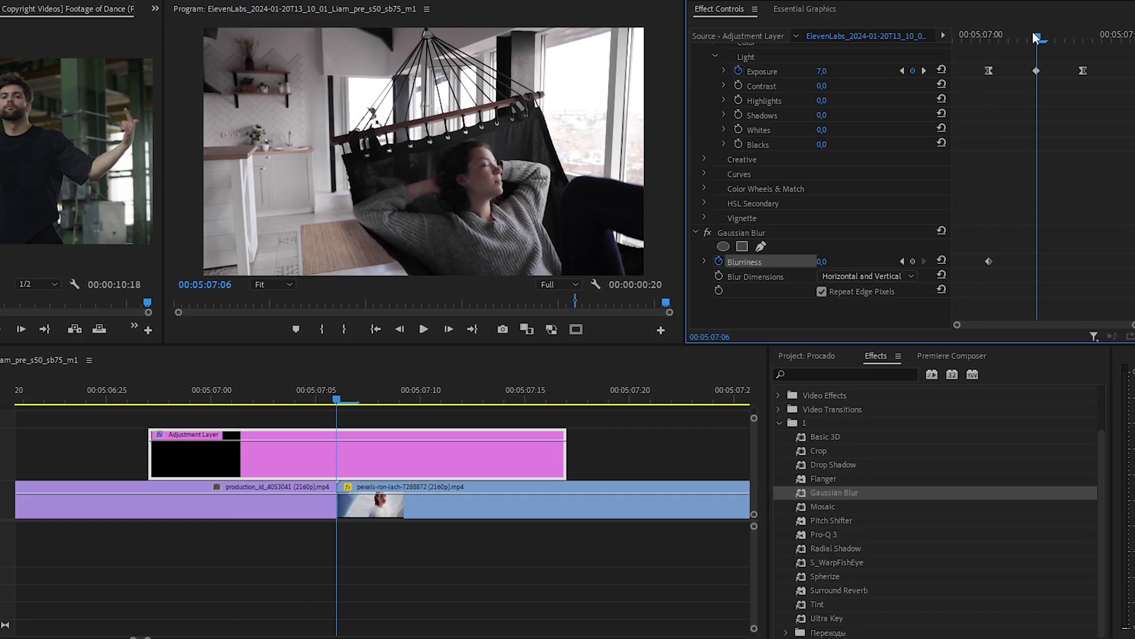
pyautogui.moveTo(823, 261); pyautogui.dragTo(865, 260)
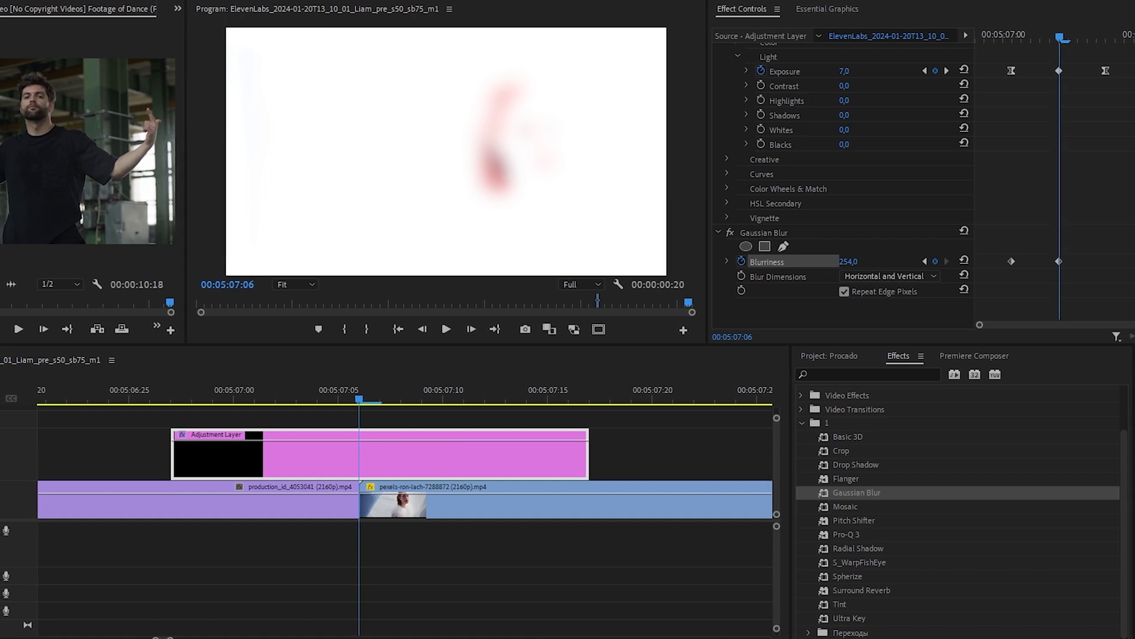
pyautogui.click(1109, 36)
pyautogui.click(964, 261)
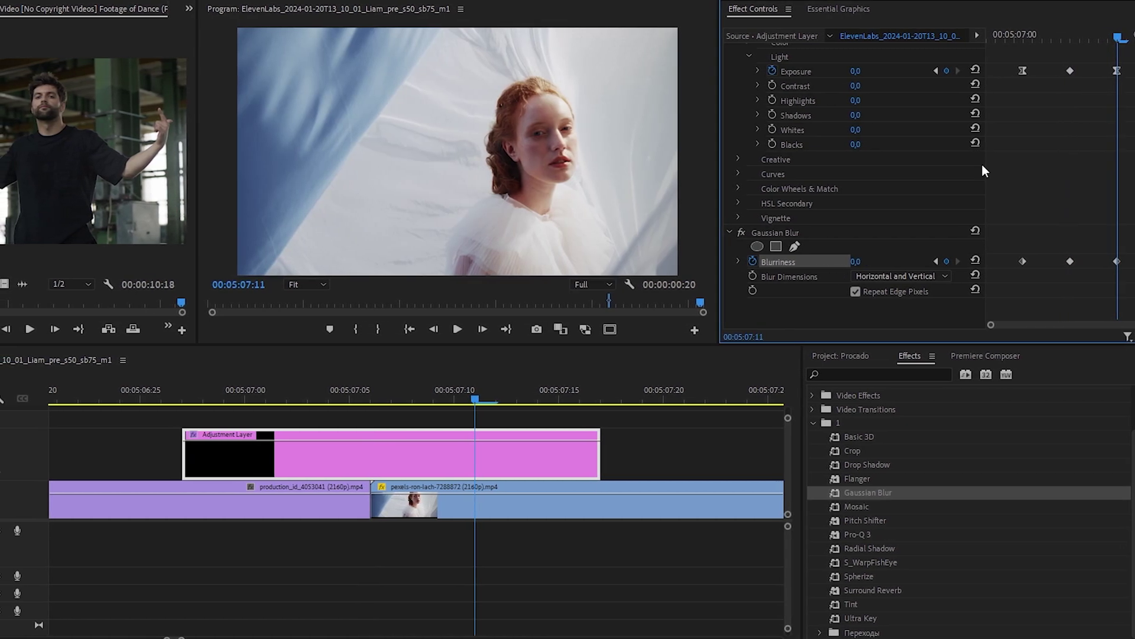
# Ease the first and last Blurriness keyframes.
pyautogui.rightClick(1022, 261)
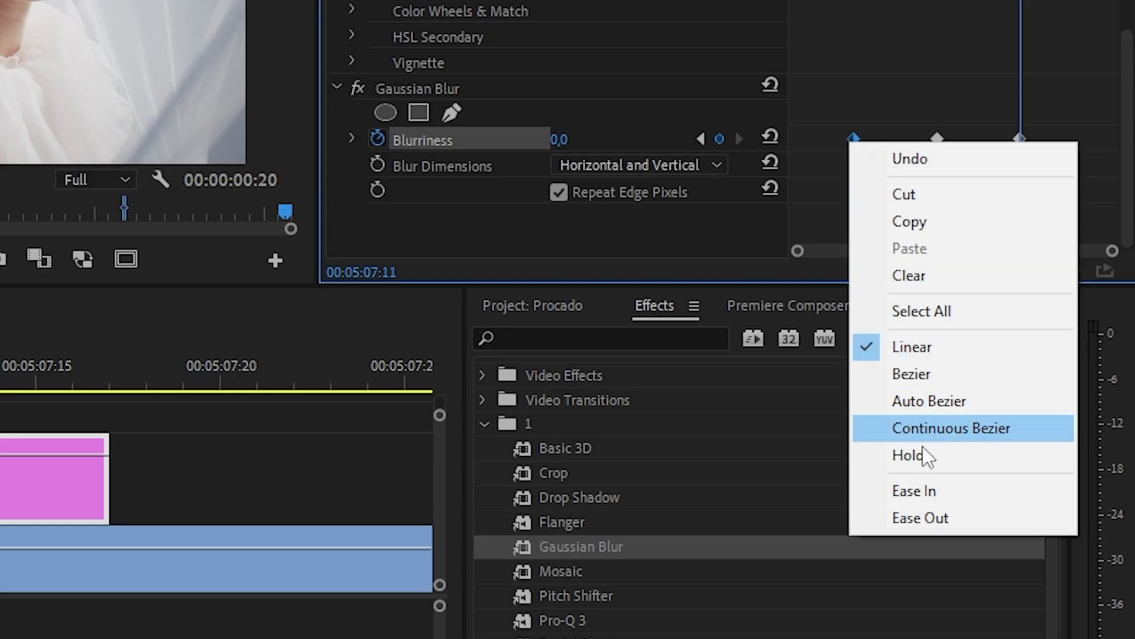
pyautogui.click(926, 489)
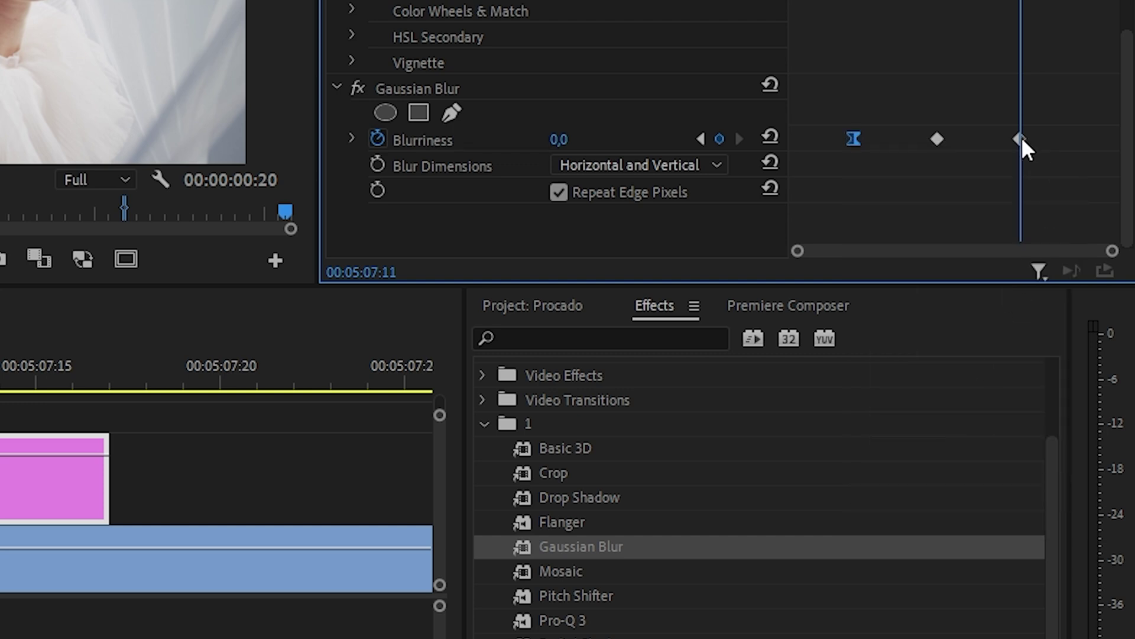
pyautogui.rightClick(1021, 136)
pyautogui.click(993, 514)
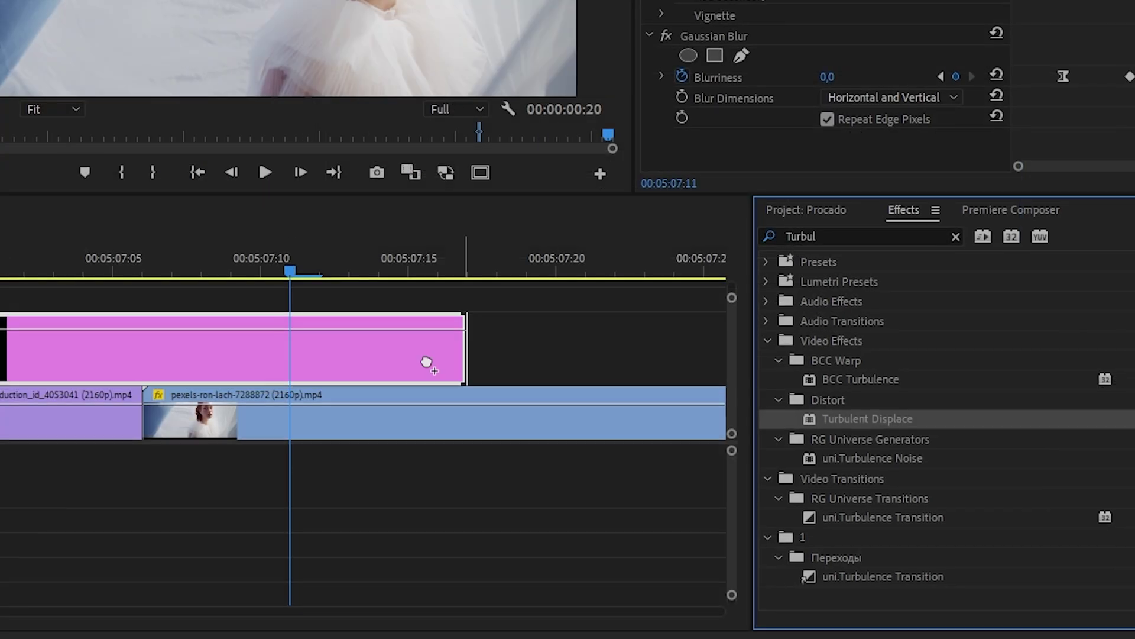
# Drop Turbulent Displace onto the adjustment layer and enter an Amount of 90.
pyautogui.moveTo(337, 350); pyautogui.dragTo(342, 356)
pyautogui.scroll(-5, 1092, 8)
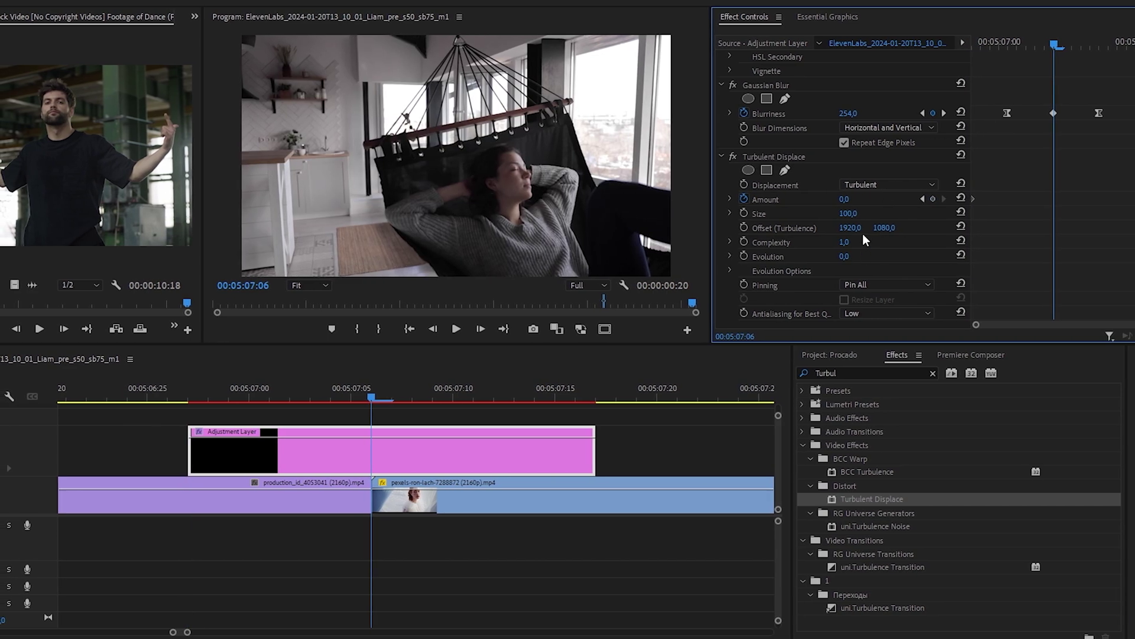
pyautogui.write('90')
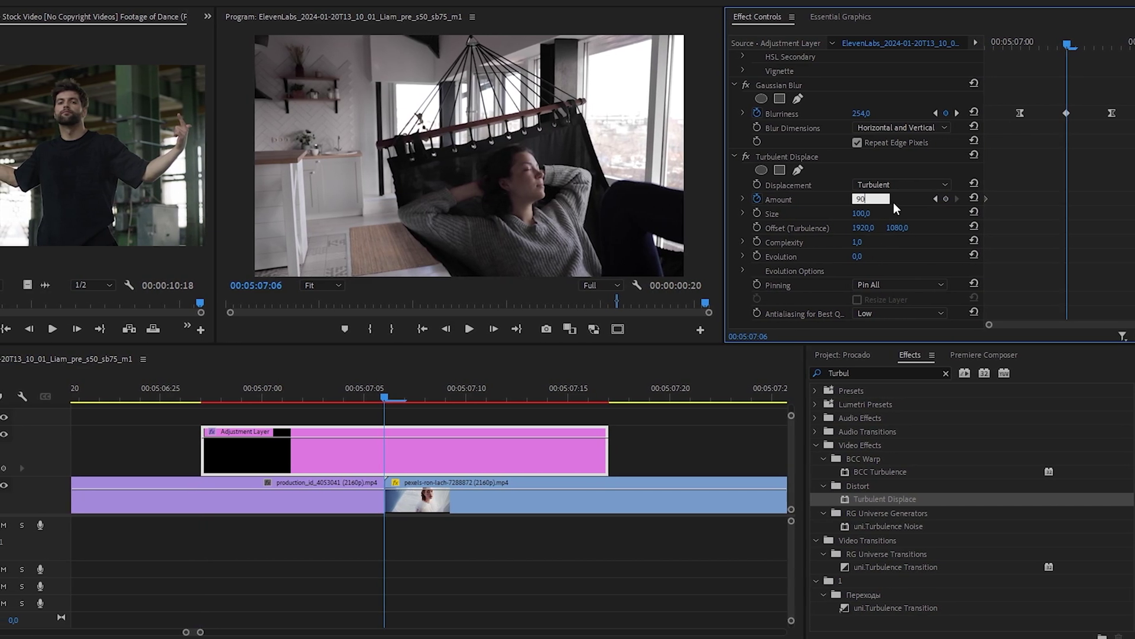
pyautogui.press('Return')
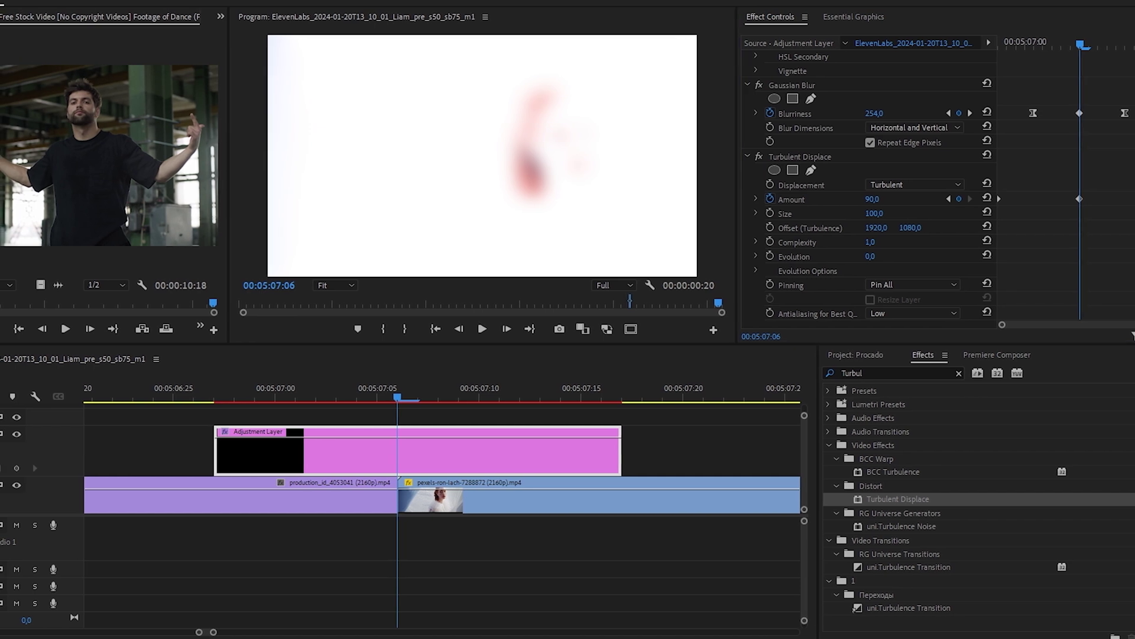